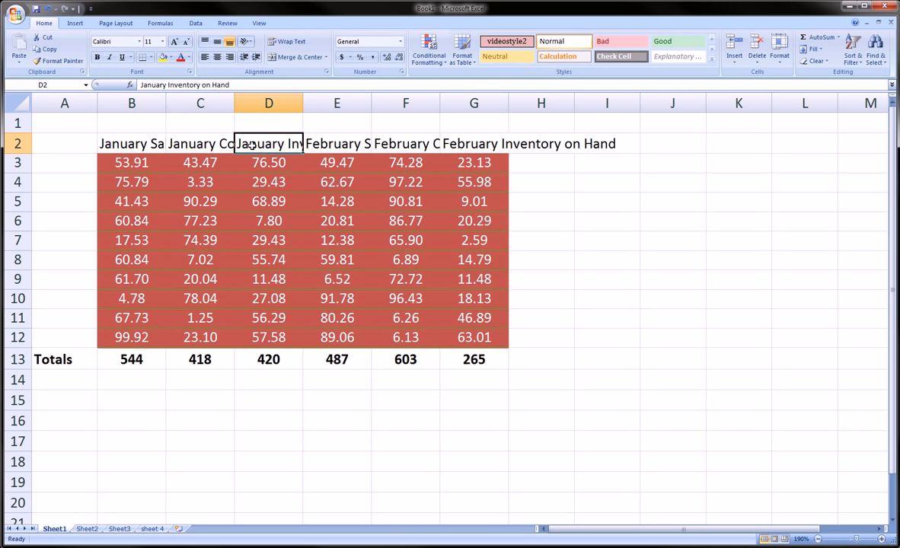
{"action": "left_click", "coordinate": [316, 138]}
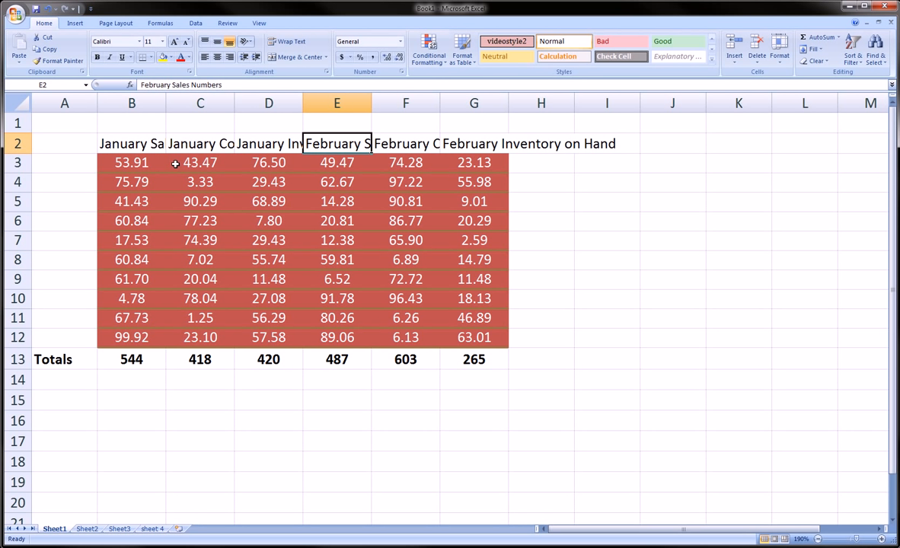
{"action": "left_click", "coordinate": [136, 138]}
{"action": "left_click", "coordinate": [142, 163]}
{"action": "left_click", "coordinate": [145, 201]}
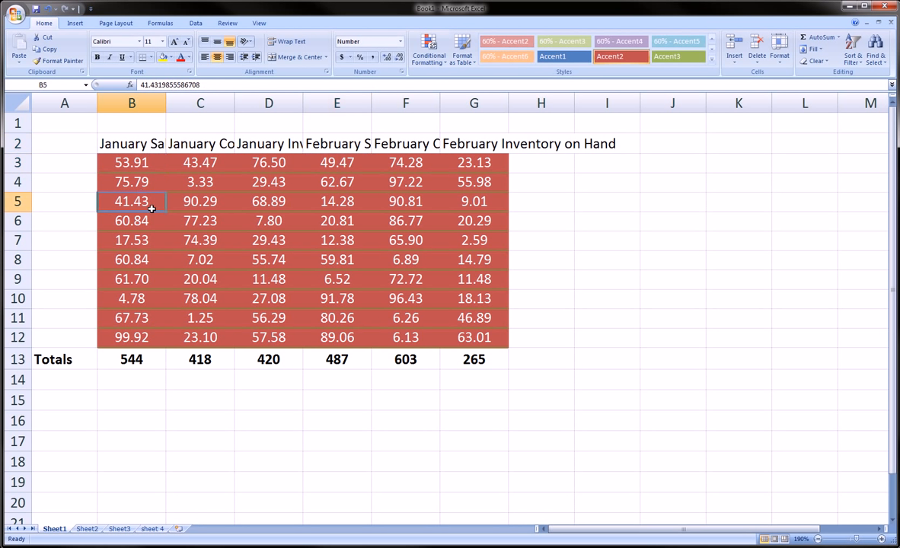
{"action": "left_click_drag", "start_coordinate": [200, 239], "coordinate": [201, 260]}
{"action": "left_click", "coordinate": [263, 240]}
{"action": "left_click", "coordinate": [137, 147]}
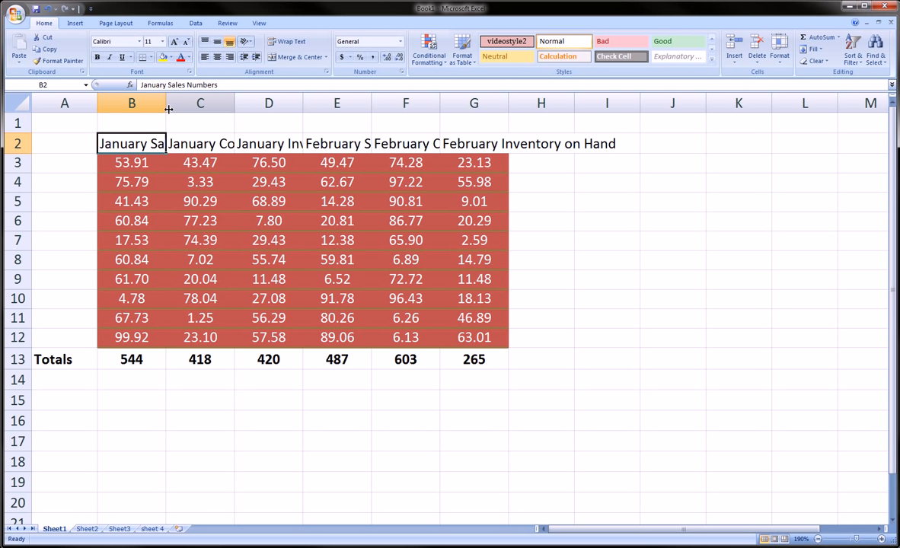
Widen columns B through E to fit their header text in row 2.
{"action": "left_click_drag", "start_coordinate": [165, 102], "coordinate": [277, 102]}
{"action": "left_click_drag", "start_coordinate": [341, 102], "coordinate": [465, 102]}
{"action": "left_click_drag", "start_coordinate": [536, 102], "coordinate": [648, 109]}
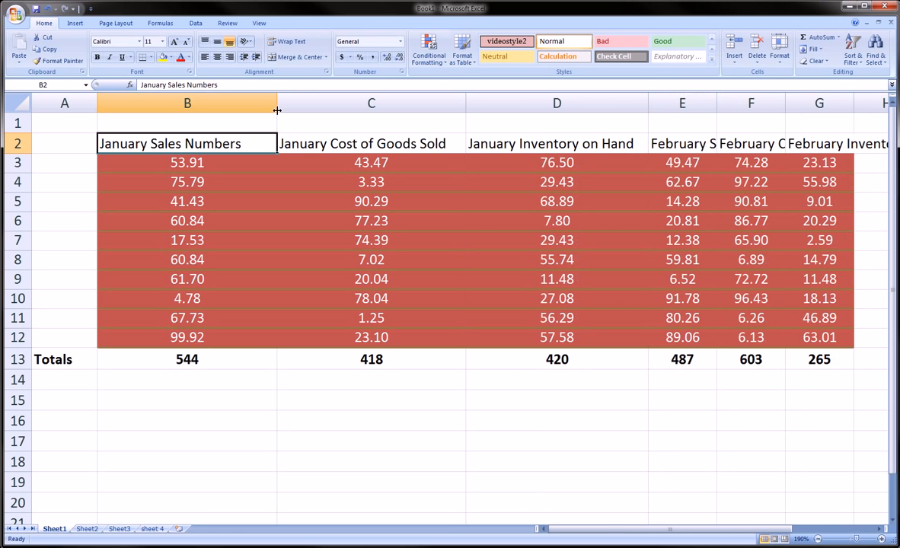
{"action": "left_click_drag", "start_coordinate": [277, 102], "coordinate": [252, 102]}
{"action": "left_click_drag", "start_coordinate": [440, 102], "coordinate": [430, 102]}
{"action": "double_click", "coordinate": [613, 107]}
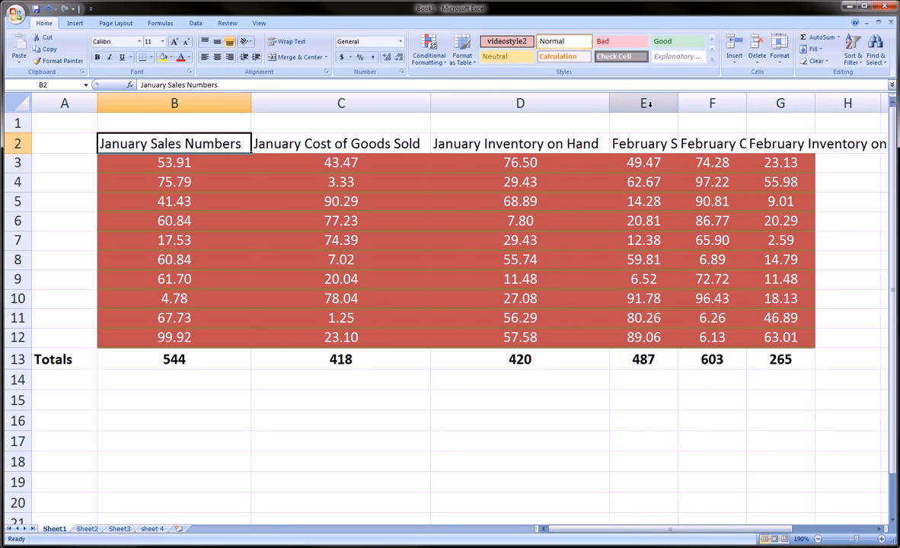
{"action": "double_click", "coordinate": [678, 102]}
{"action": "double_click", "coordinate": [842, 103]}
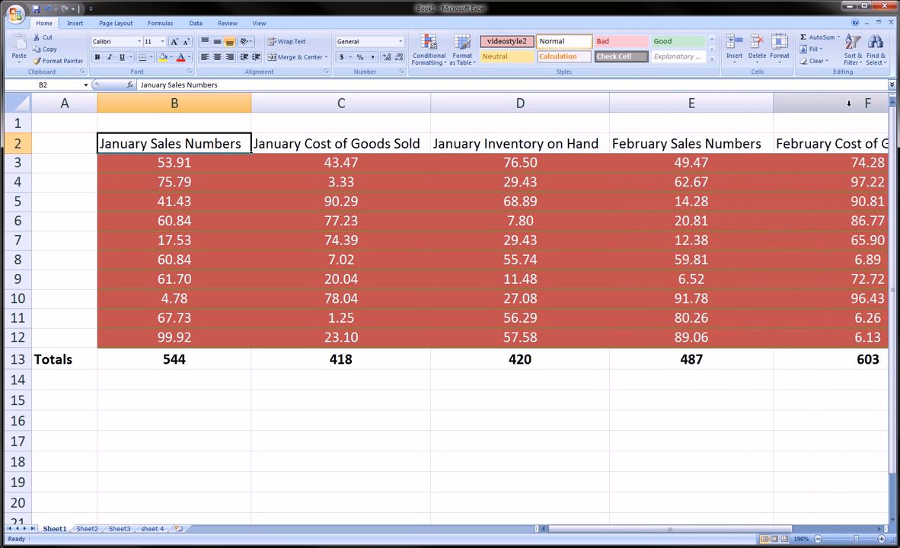
{"action": "mouse_move", "coordinate": [602, 528]}
{"action": "left_mouse_down"}
{"action": "mouse_move", "coordinate": [685, 525]}
{"action": "mouse_move", "coordinate": [600, 525]}
{"action": "left_mouse_up"}
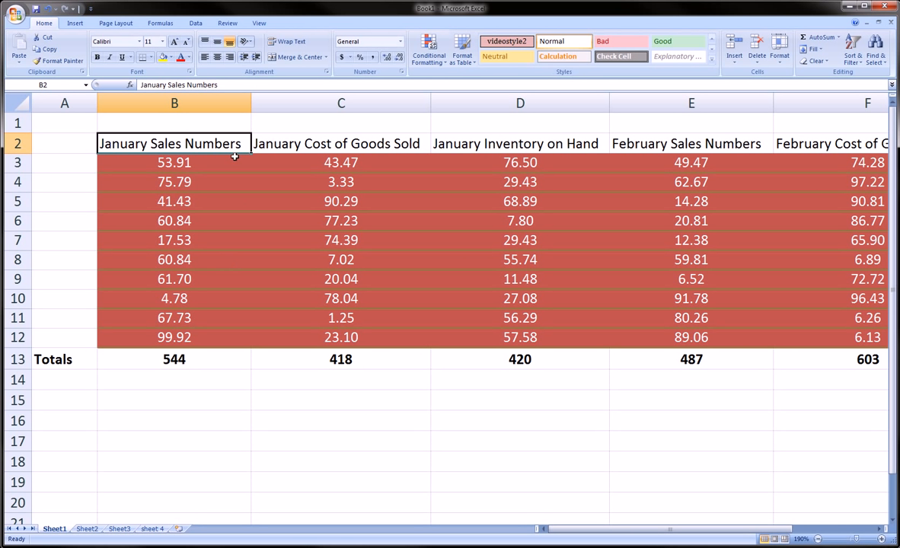
Narrow column B to less than the width of its January Sales Numbers header.
{"action": "left_click", "coordinate": [206, 159]}
{"action": "left_click", "coordinate": [206, 146]}
{"action": "left_click_drag", "start_coordinate": [251, 103], "coordinate": [192, 104]}
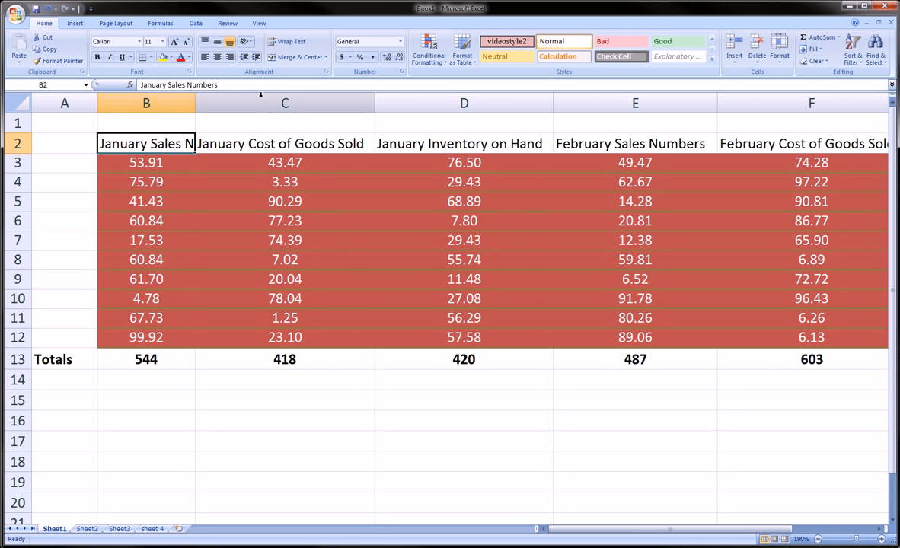
{"action": "left_click", "coordinate": [328, 143]}
{"action": "left_click", "coordinate": [333, 99]}
{"action": "left_click_drag", "start_coordinate": [334, 98], "coordinate": [418, 100]}
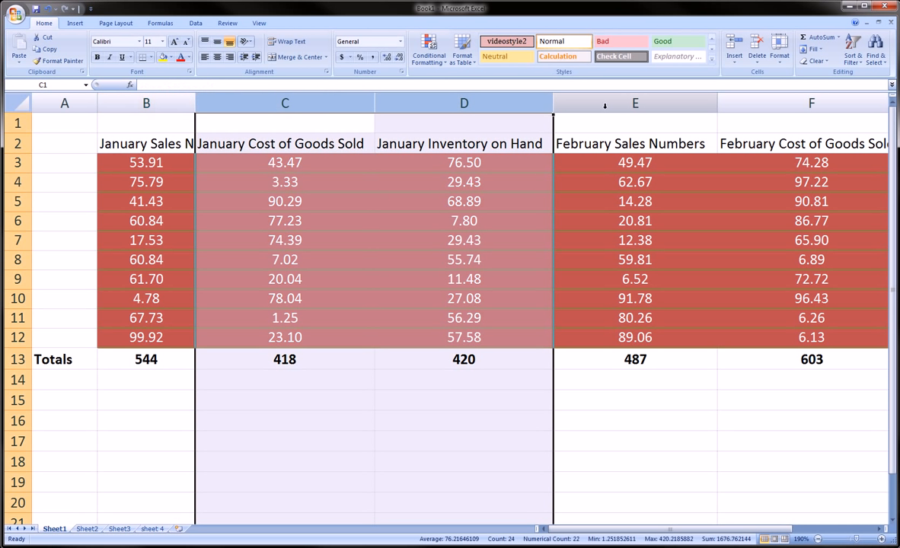
{"action": "left_click", "coordinate": [609, 102]}
{"action": "left_click", "coordinate": [779, 104]}
{"action": "left_click", "coordinate": [290, 143]}
{"action": "left_click", "coordinate": [379, 142]}
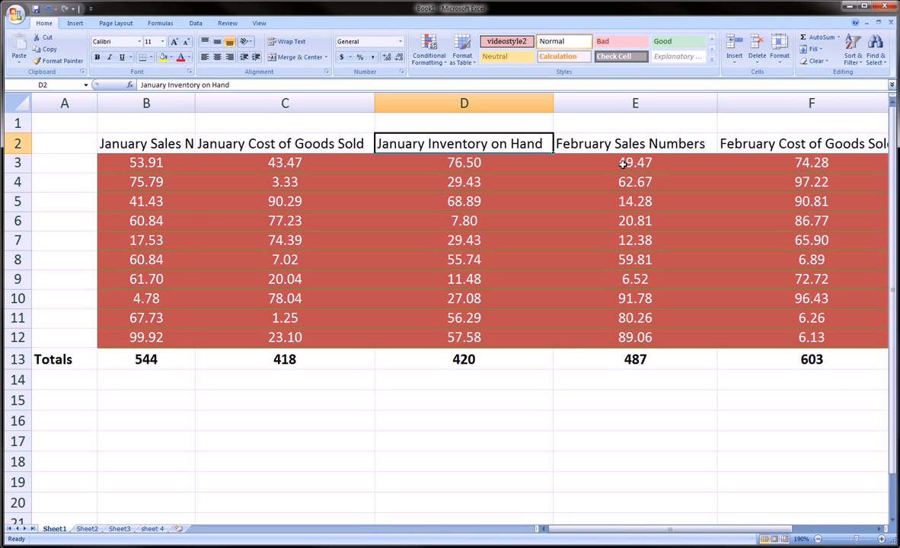
{"action": "left_click", "coordinate": [580, 142]}
Narrow columns B through F together to one uniform width so the whole table fits in view.
{"action": "left_click", "coordinate": [158, 98]}
{"action": "left_click_drag", "start_coordinate": [158, 98], "coordinate": [304, 99]}
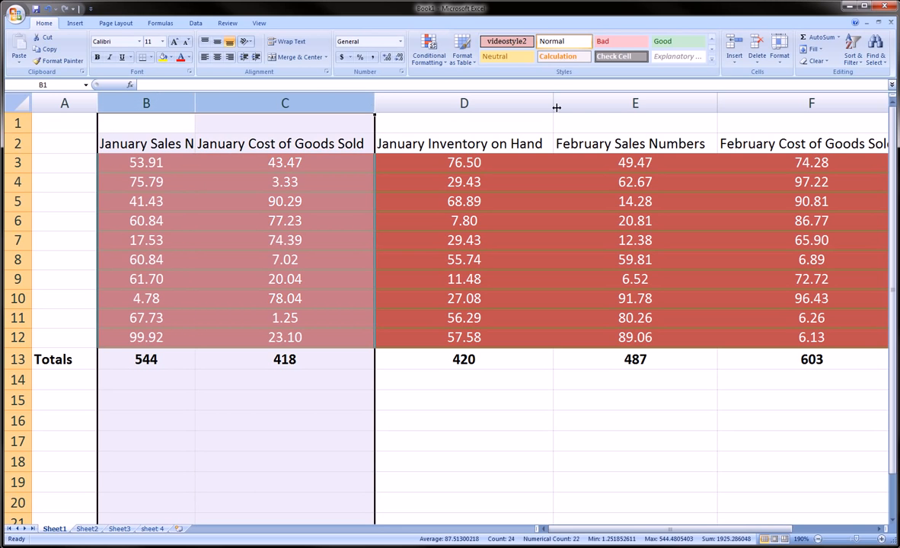
{"action": "left_click", "coordinate": [777, 102], "text": "shift"}
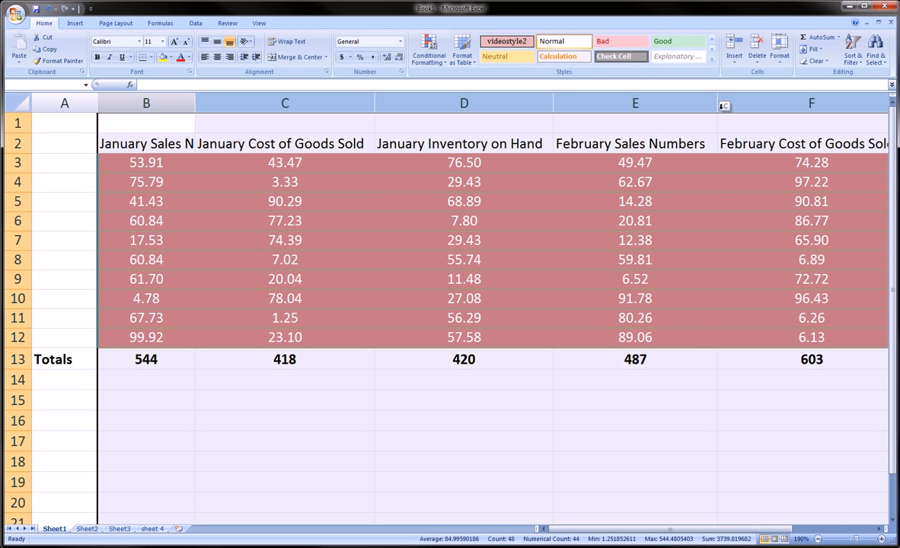
{"action": "left_click_drag", "start_coordinate": [717, 104], "coordinate": [646, 106]}
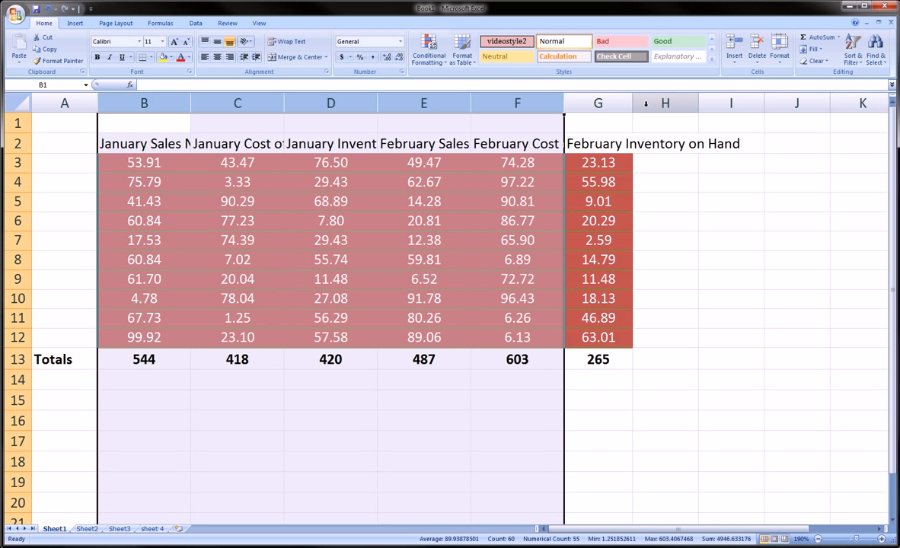
{"action": "left_click", "coordinate": [428, 241]}
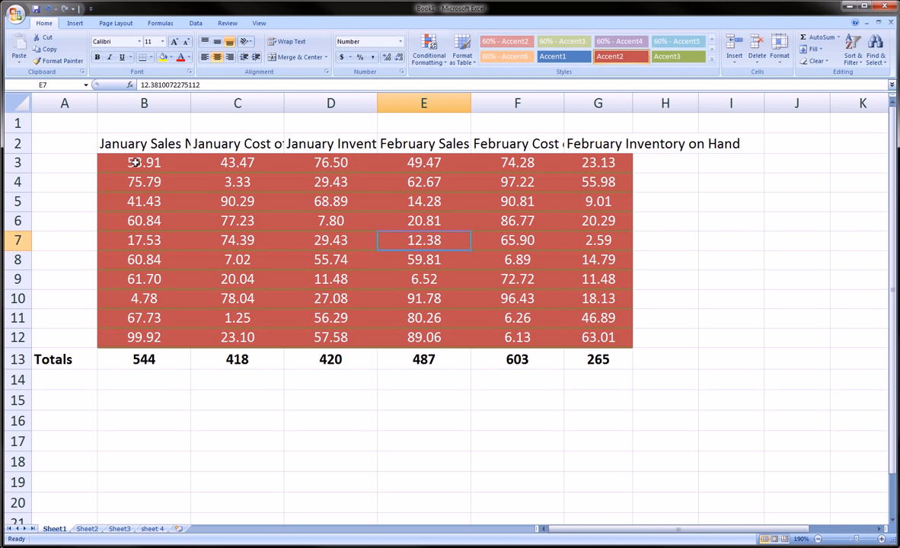
{"action": "left_click_drag", "start_coordinate": [134, 162], "coordinate": [625, 335]}
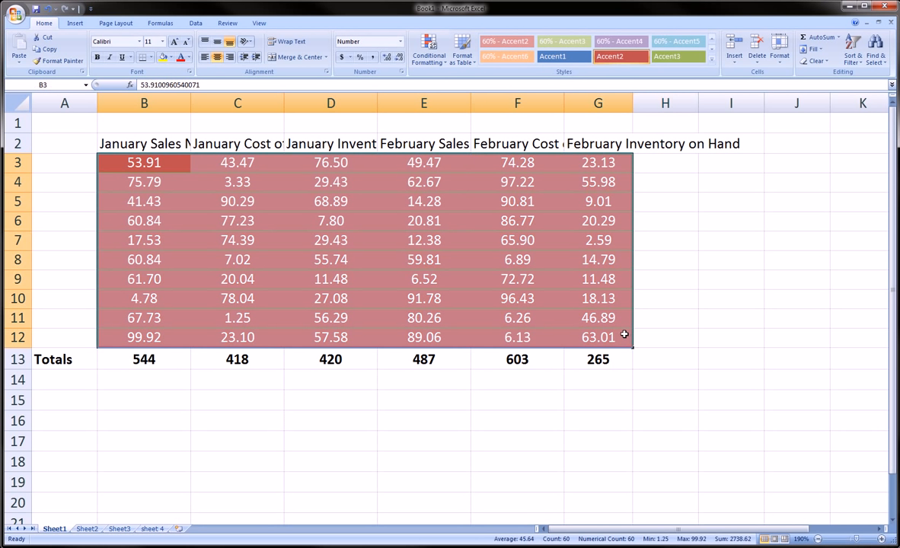
{"action": "left_click", "coordinate": [624, 335]}
AutoFit the widths of columns B, C and D to their January header text.
{"action": "double_click", "coordinate": [191, 103]}
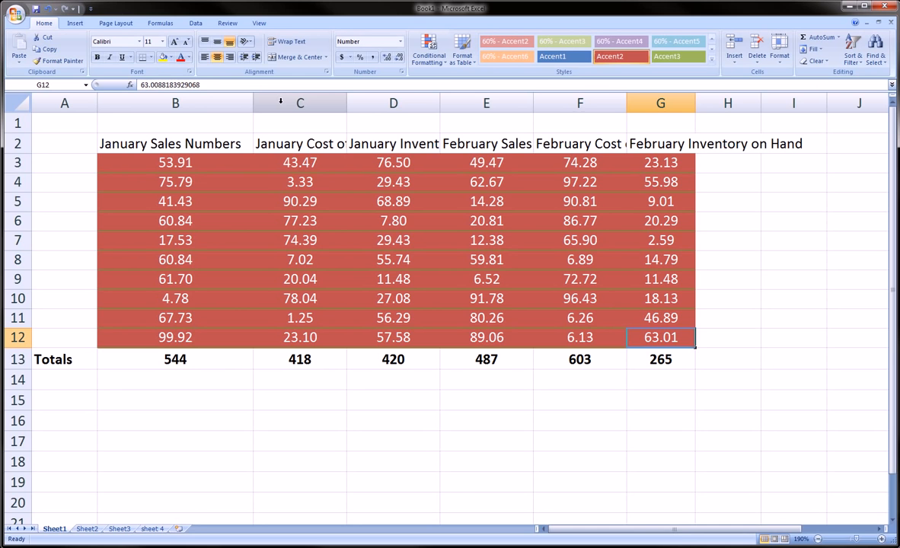
{"action": "double_click", "coordinate": [347, 103]}
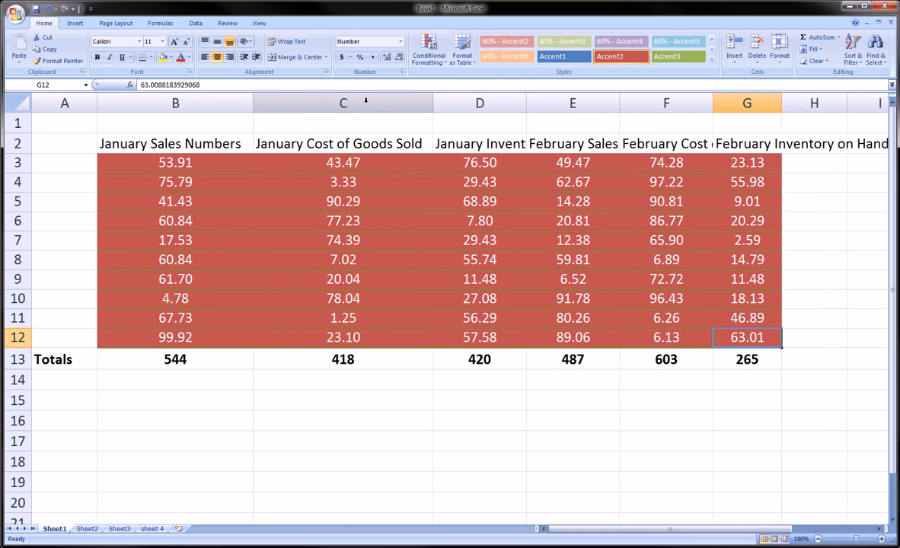
{"action": "double_click", "coordinate": [525, 103]}
{"action": "left_click", "coordinate": [196, 141]}
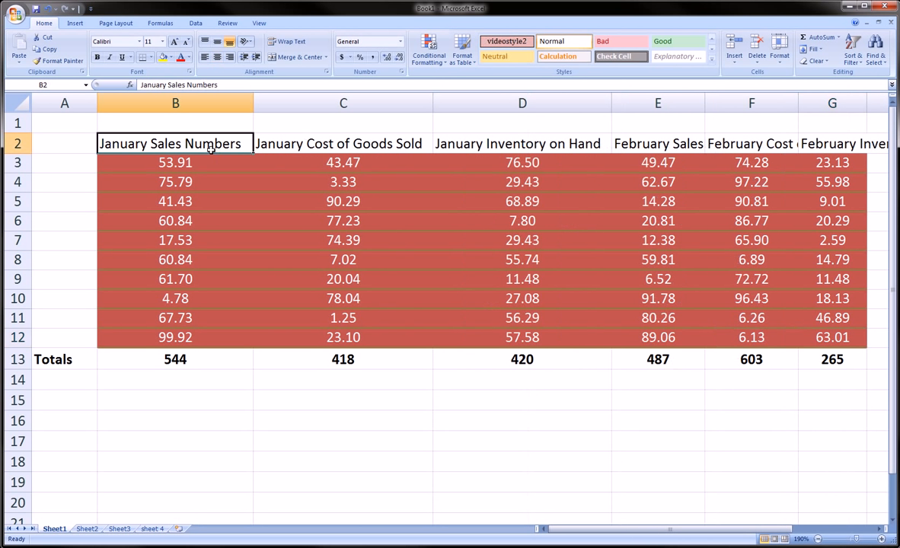
{"action": "left_click", "coordinate": [304, 141]}
{"action": "left_click", "coordinate": [203, 138]}
{"action": "left_click", "coordinate": [308, 137]}
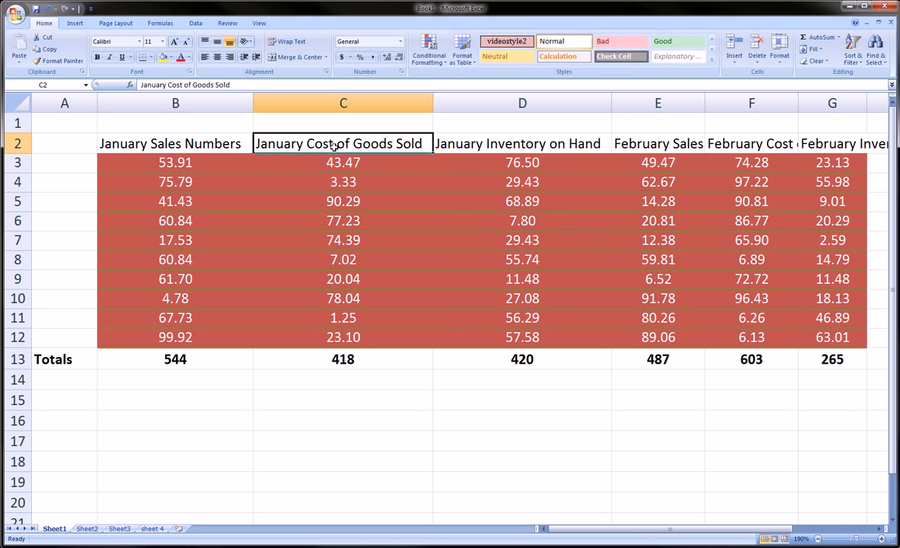
Turn on text wrapping for the January Sales Numbers header in cell B2.
{"action": "left_click", "coordinate": [194, 142]}
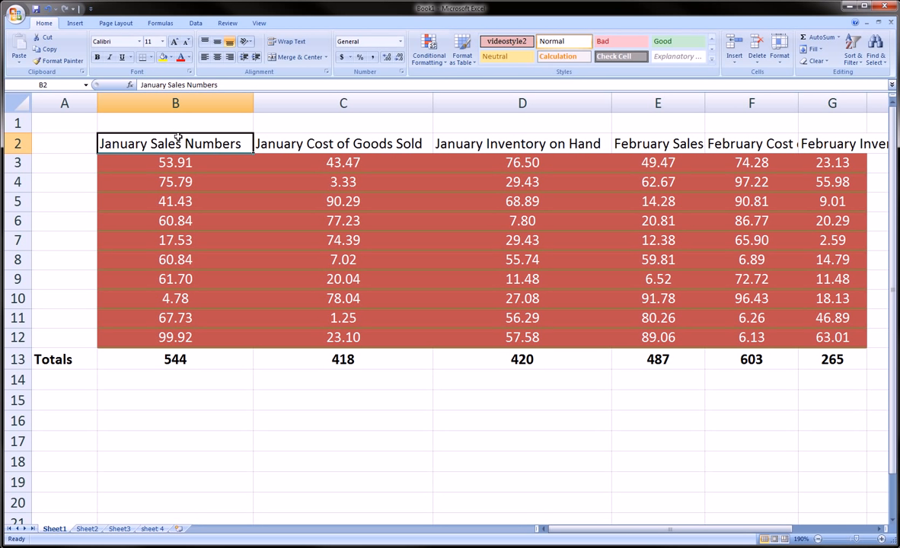
{"action": "key", "text": "ctrl+shift+d"}
{"action": "mouse_move", "coordinate": [30, 19]}
{"action": "left_mouse_down"}
{"action": "mouse_move", "coordinate": [61, 31]}
{"action": "mouse_move", "coordinate": [28, 23]}
{"action": "left_mouse_up"}
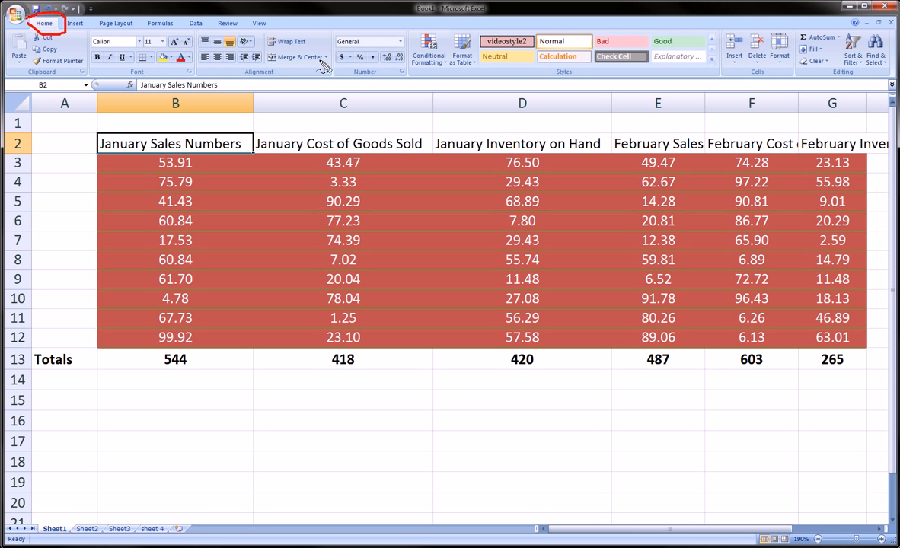
{"action": "mouse_move", "coordinate": [265, 36]}
{"action": "left_mouse_down"}
{"action": "mouse_move", "coordinate": [318, 51]}
{"action": "mouse_move", "coordinate": [267, 46]}
{"action": "mouse_move", "coordinate": [267, 36]}
{"action": "left_mouse_up"}
{"action": "key", "text": "Escape"}
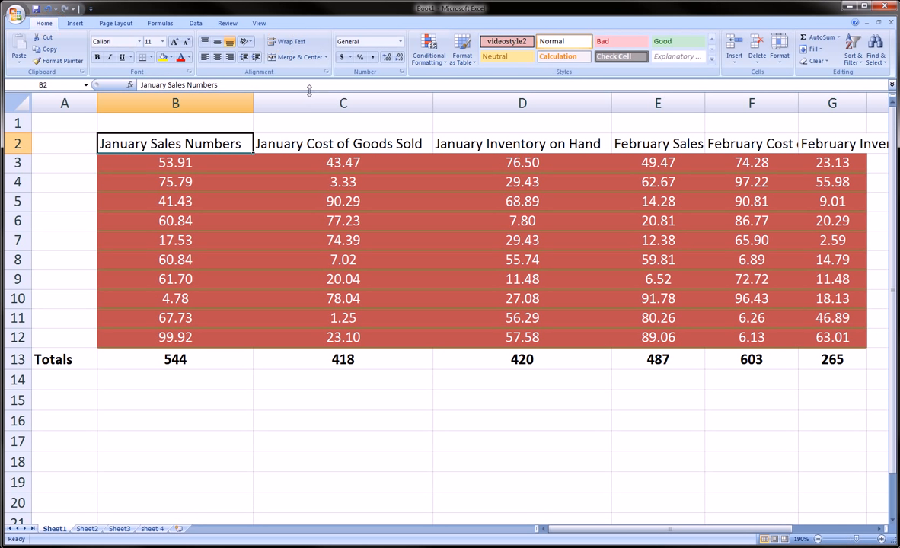
{"action": "left_click", "coordinate": [288, 44]}
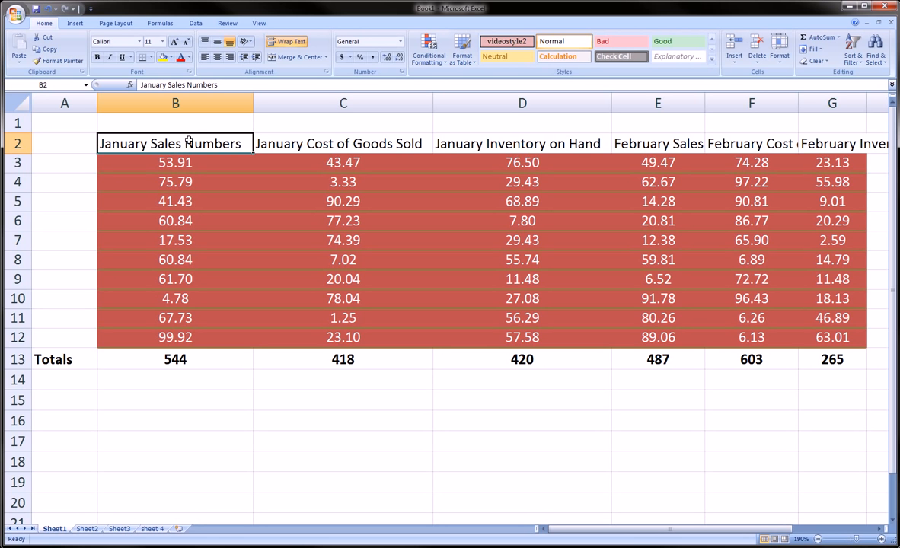
Narrow column B and make row 2 tall enough for the header in B2 to wrap onto two lines.
{"action": "left_click_drag", "start_coordinate": [255, 106], "coordinate": [186, 106]}
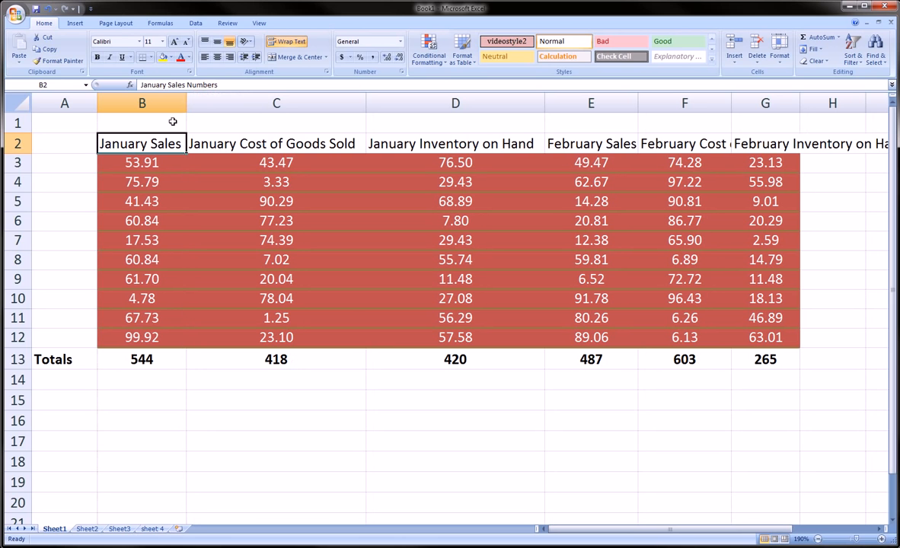
{"action": "left_click_drag", "start_coordinate": [19, 154], "coordinate": [18, 175]}
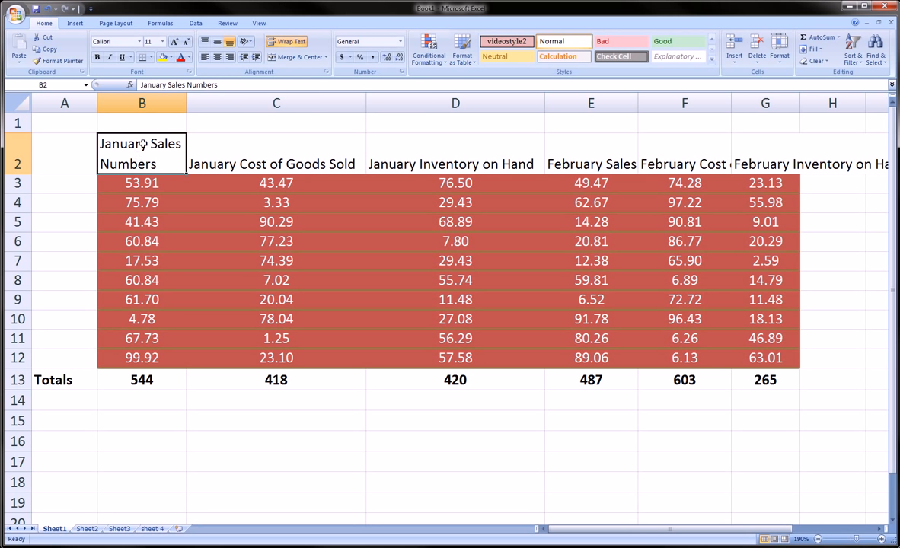
Narrow column C and wrap the January Cost of Goods Sold header in C2 onto two lines.
{"action": "left_click", "coordinate": [252, 147]}
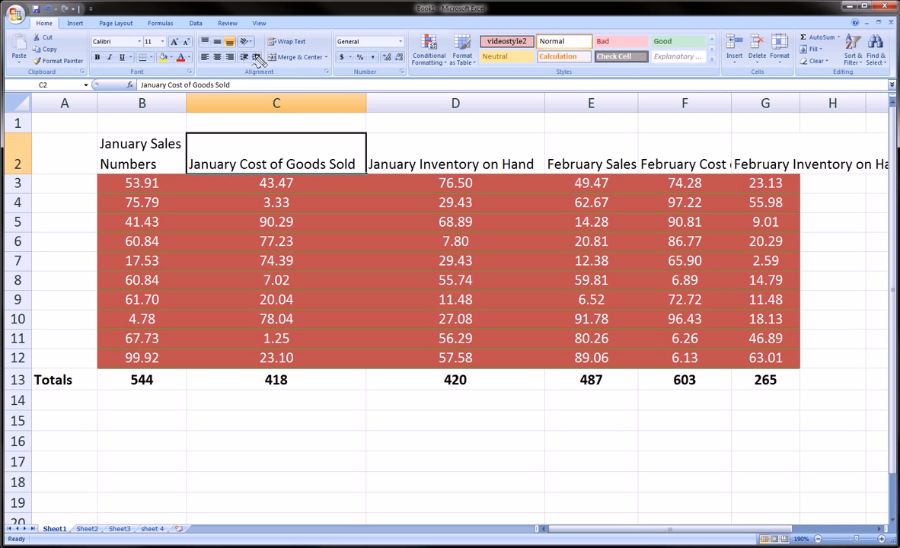
{"action": "left_click_drag", "start_coordinate": [254, 38], "coordinate": [242, 51]}
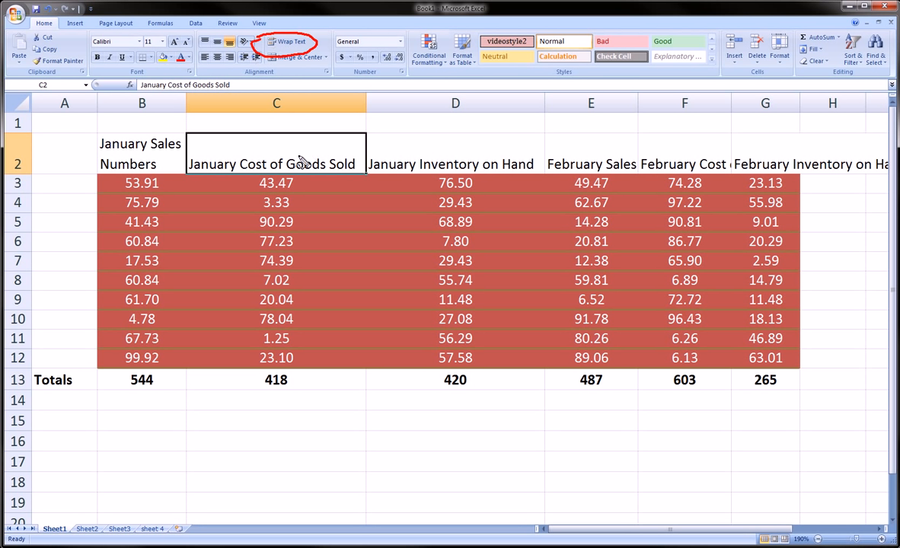
{"action": "key", "text": "Escape"}
{"action": "left_click_drag", "start_coordinate": [366, 104], "coordinate": [279, 105]}
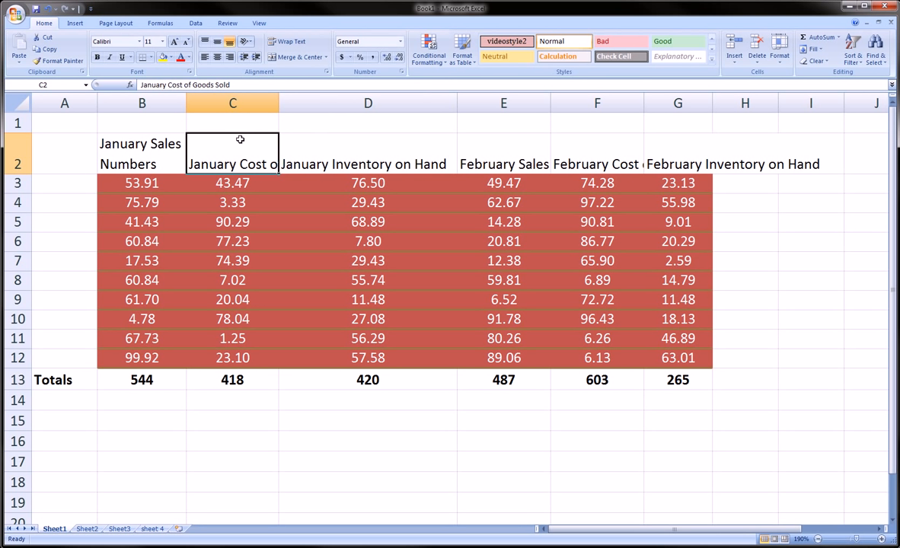
{"action": "left_click", "coordinate": [289, 43]}
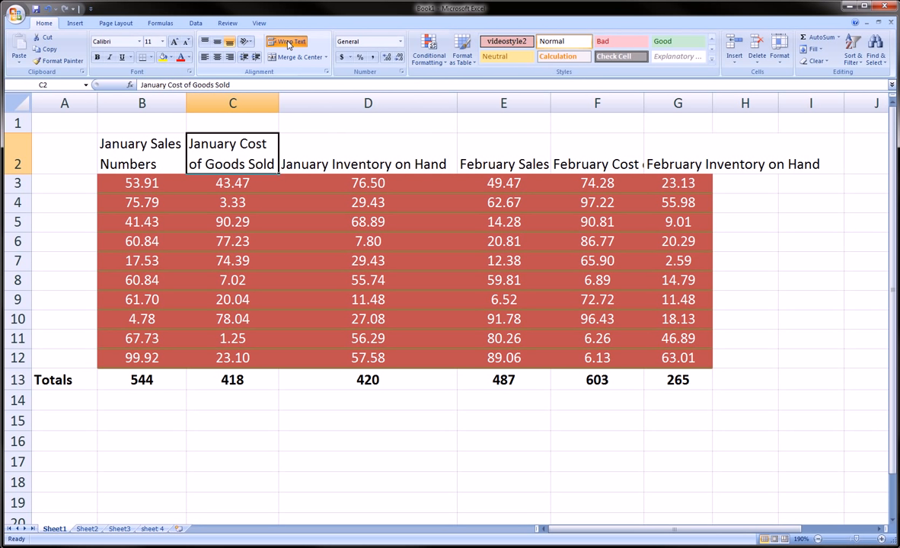
Center the headers in cells B2 and C2 horizontally and align them to the middle vertically.
{"action": "left_click", "coordinate": [133, 130]}
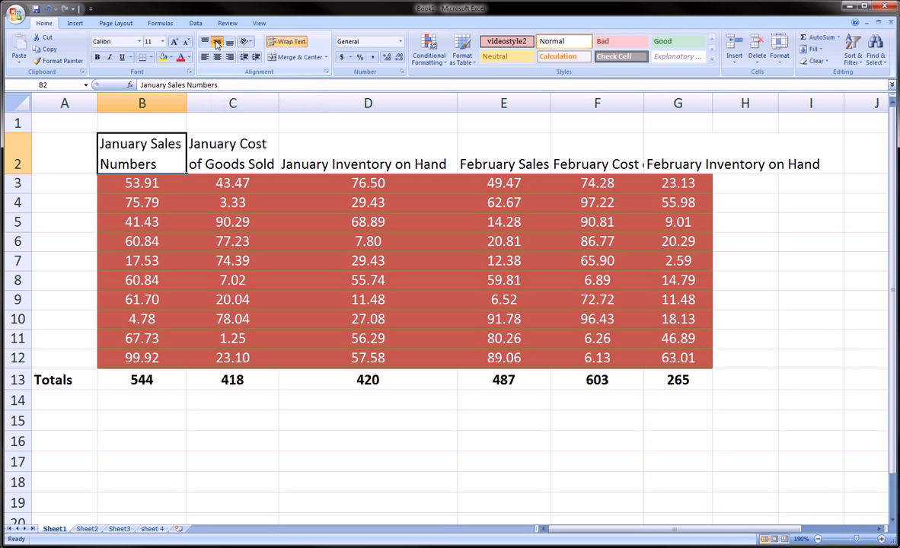
{"action": "left_click", "coordinate": [217, 58]}
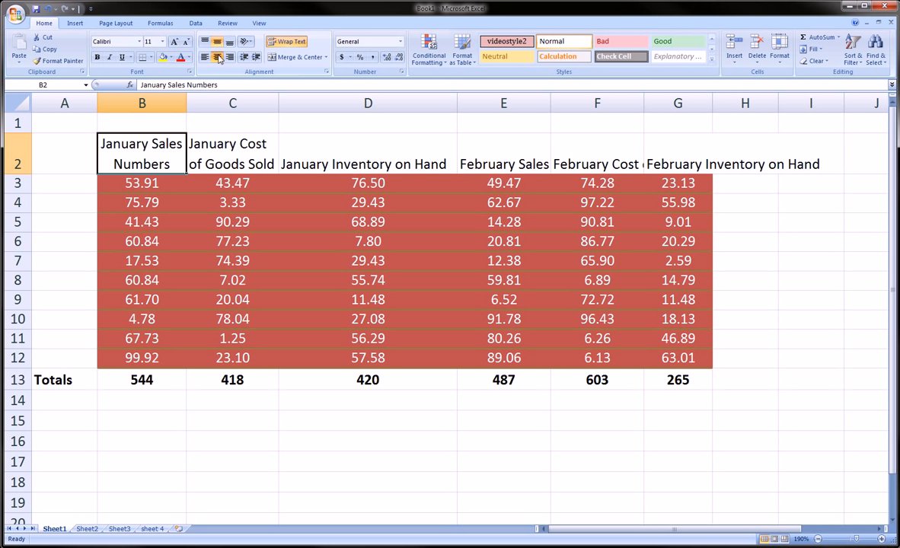
{"action": "key", "text": "Right"}
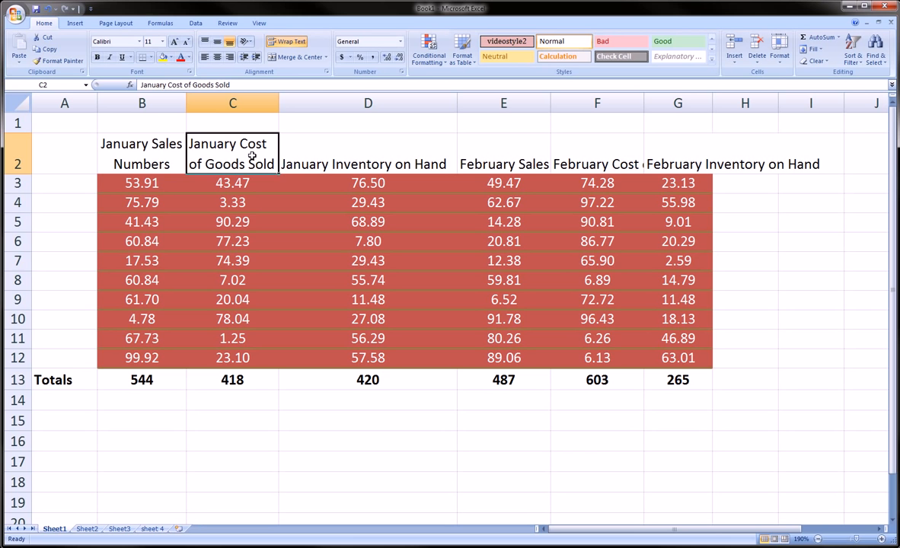
{"action": "left_click", "coordinate": [218, 59]}
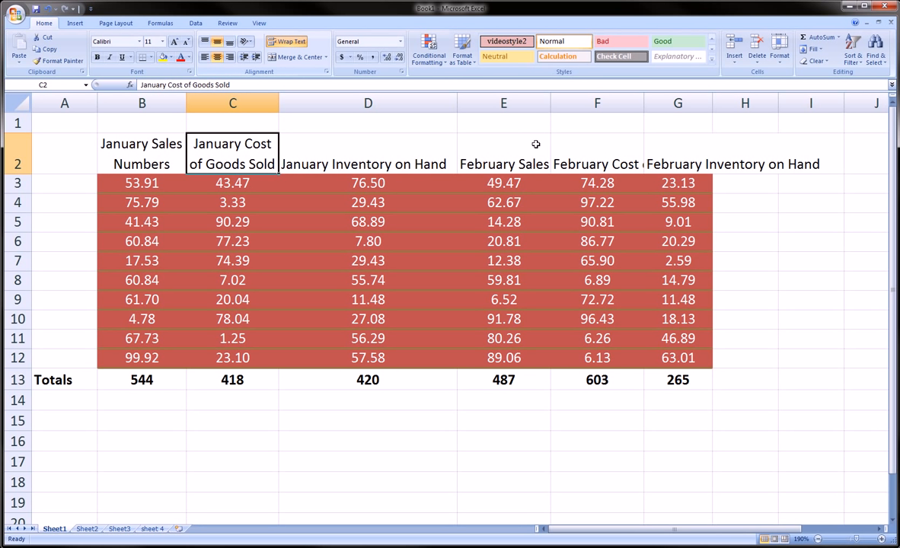
Apply text wrapping to the whole header range B2:G2.
{"action": "left_click_drag", "start_coordinate": [144, 144], "coordinate": [670, 167]}
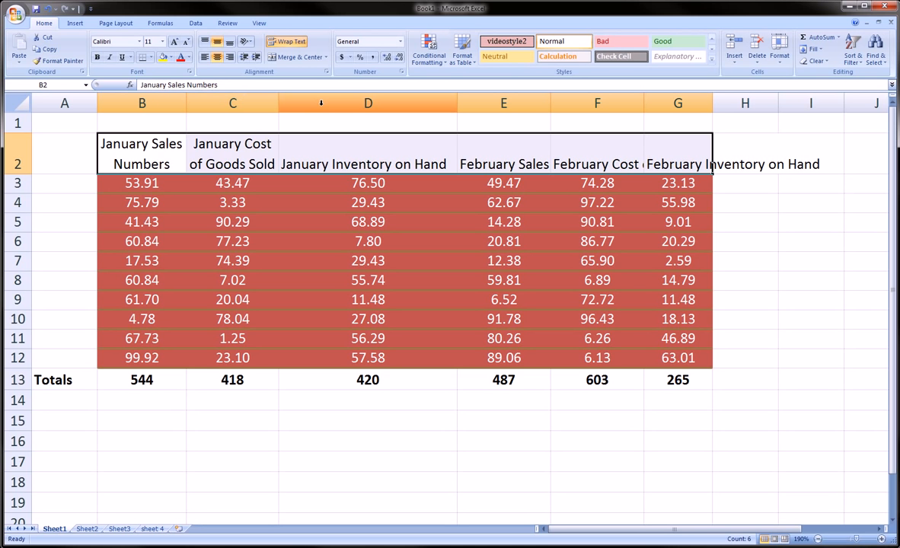
{"action": "left_click", "coordinate": [286, 42]}
{"action": "left_click", "coordinate": [287, 44]}
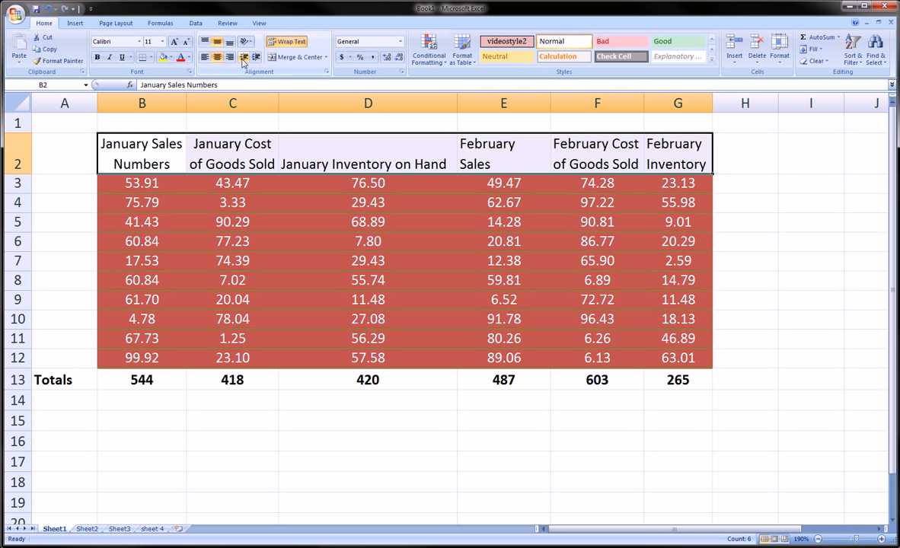
Align the headers in B2:G2 to the middle vertically and to the left horizontally.
{"action": "left_click", "coordinate": [219, 43]}
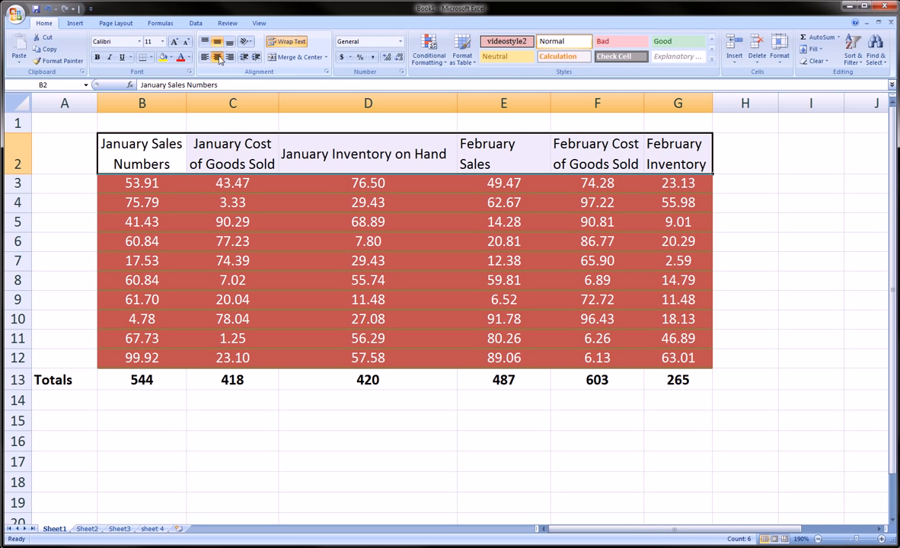
{"action": "left_click", "coordinate": [204, 57]}
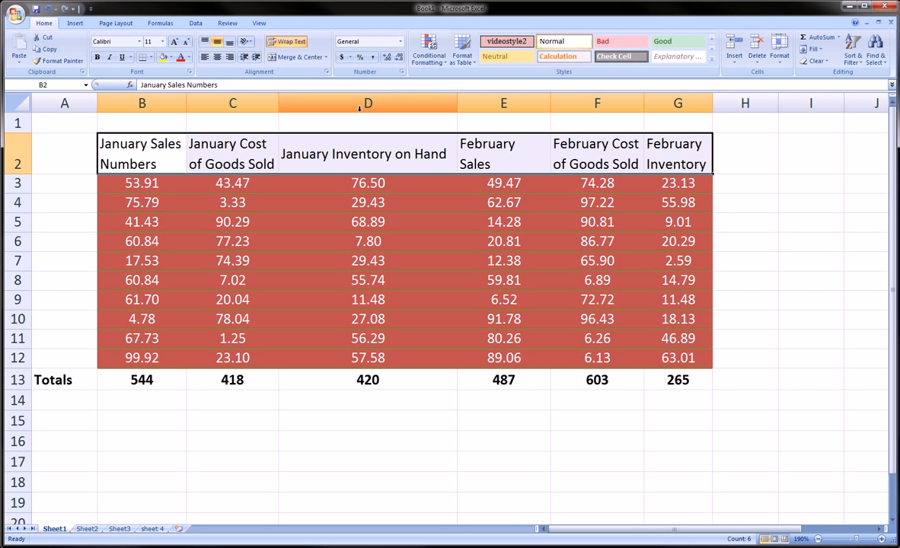
Resize columns B through G together to one equal width, narrower than column D, so every header wraps.
{"action": "left_click_drag", "start_coordinate": [169, 101], "coordinate": [456, 110]}
{"action": "left_click_drag", "start_coordinate": [588, 111], "coordinate": [607, 105]}
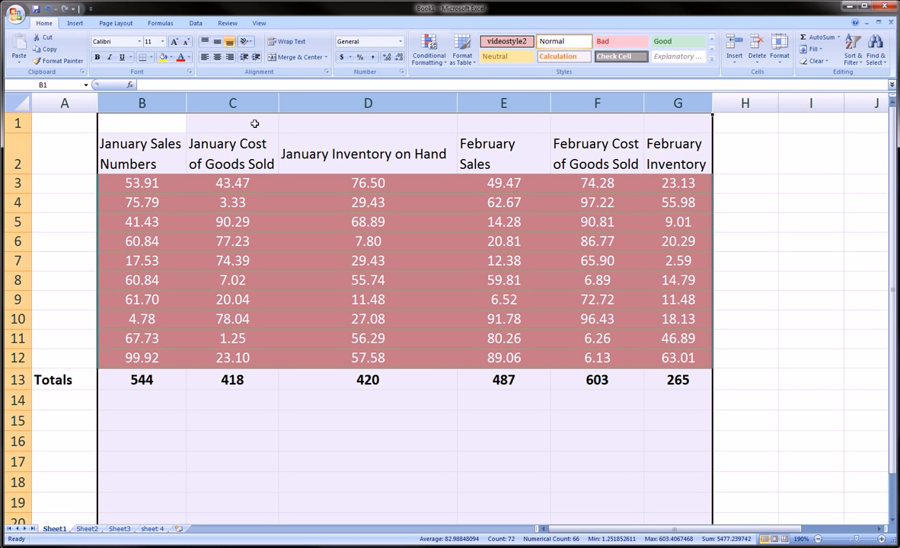
{"action": "left_click_drag", "start_coordinate": [457, 106], "coordinate": [401, 104]}
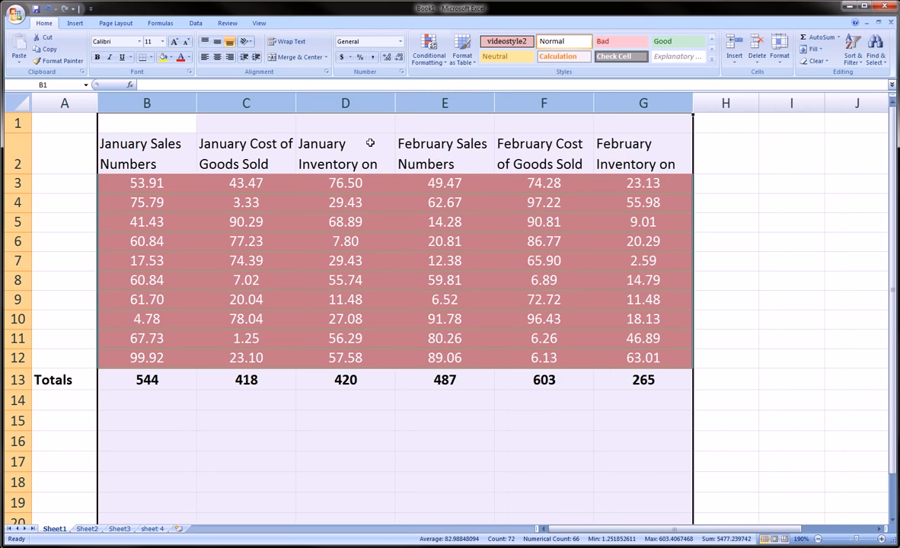
Center the headers in B2:G2 horizontally and make them bold.
{"action": "left_click_drag", "start_coordinate": [175, 169], "coordinate": [665, 160]}
{"action": "left_click", "coordinate": [217, 57]}
{"action": "left_click", "coordinate": [262, 202]}
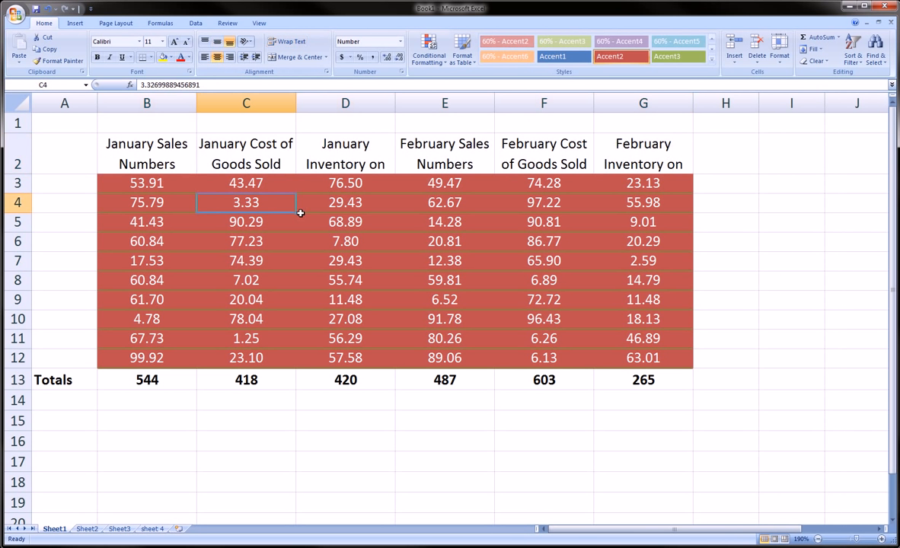
{"action": "left_click_drag", "start_coordinate": [182, 160], "coordinate": [618, 159]}
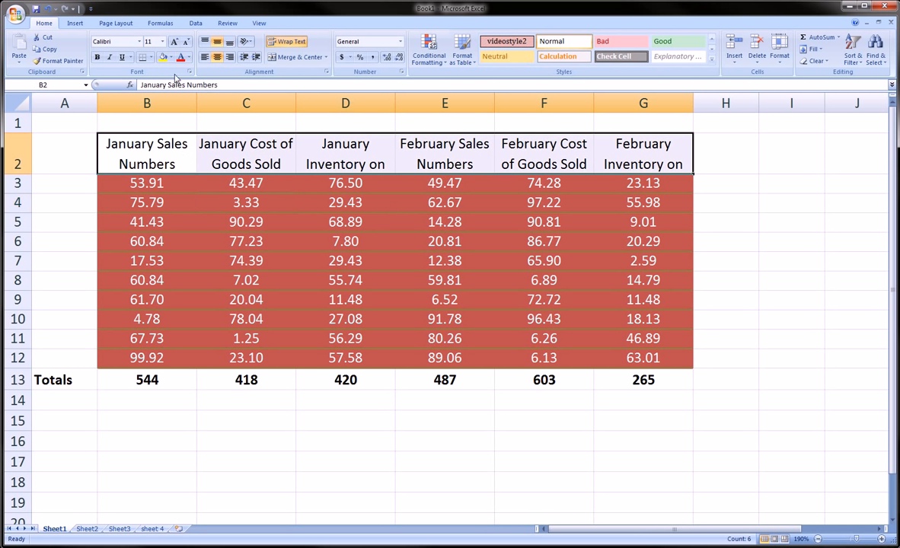
{"action": "left_click", "coordinate": [97, 57]}
{"action": "left_click", "coordinate": [246, 202]}
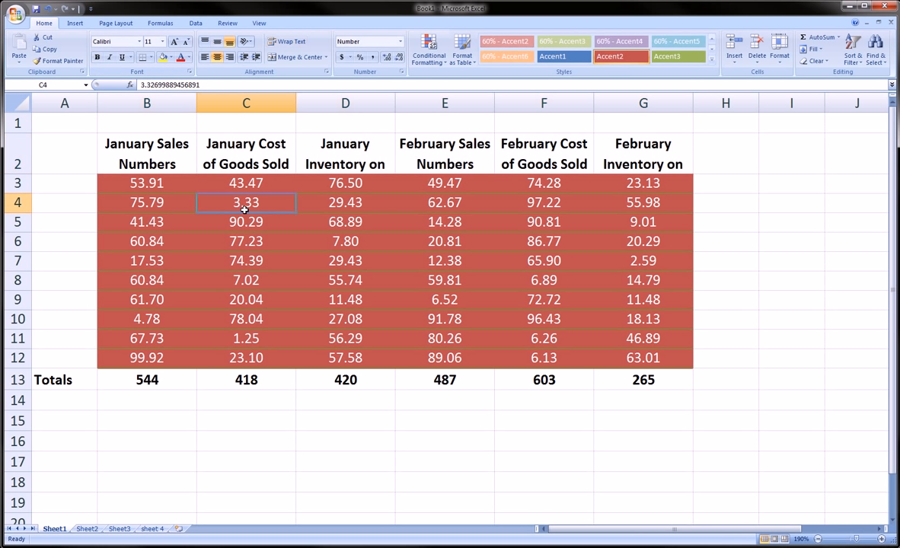
{"action": "left_click_drag", "start_coordinate": [129, 167], "coordinate": [646, 168]}
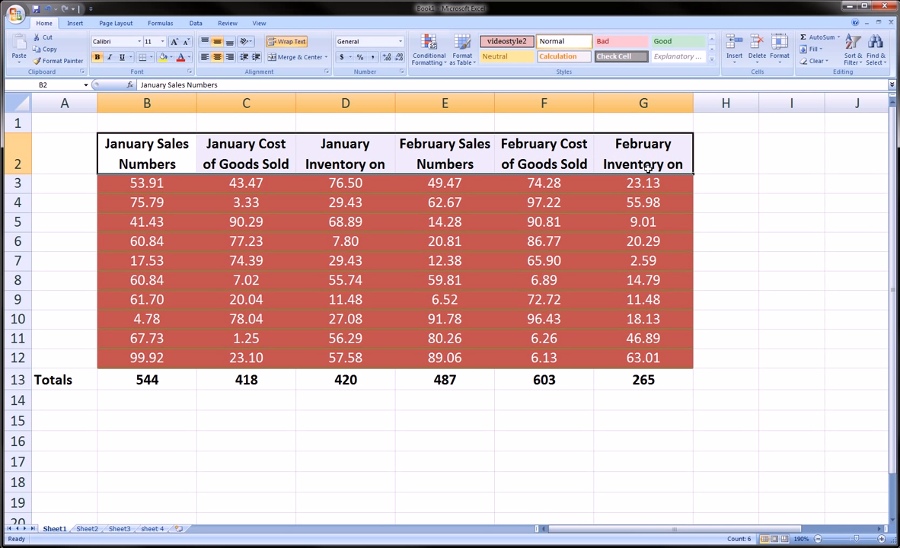
{"action": "left_click", "coordinate": [130, 182]}
{"action": "left_click_drag", "start_coordinate": [128, 165], "coordinate": [628, 364]}
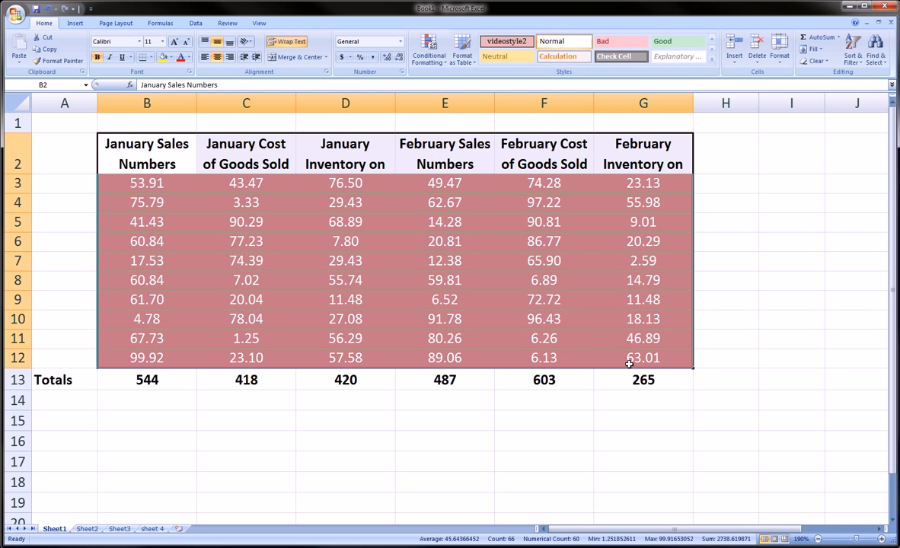
{"action": "mouse_move", "coordinate": [655, 529]}
{"action": "left_mouse_down"}
{"action": "mouse_move", "coordinate": [698, 530]}
{"action": "mouse_move", "coordinate": [655, 530]}
{"action": "left_mouse_up"}
{"action": "left_click", "coordinate": [515, 475]}
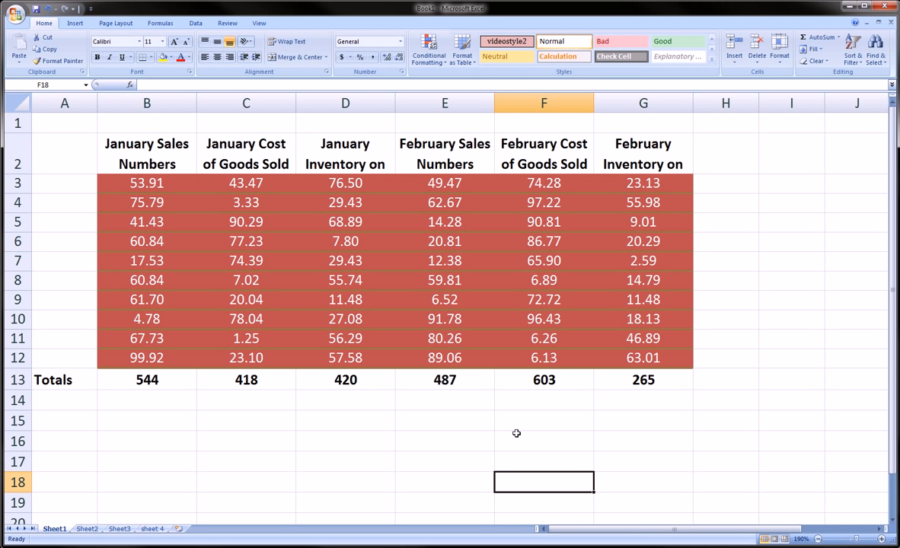
Increase the height of row 2 so the inventory headers in D2 and G2 fit on three lines.
{"action": "left_click_drag", "start_coordinate": [24, 174], "coordinate": [24, 201]}
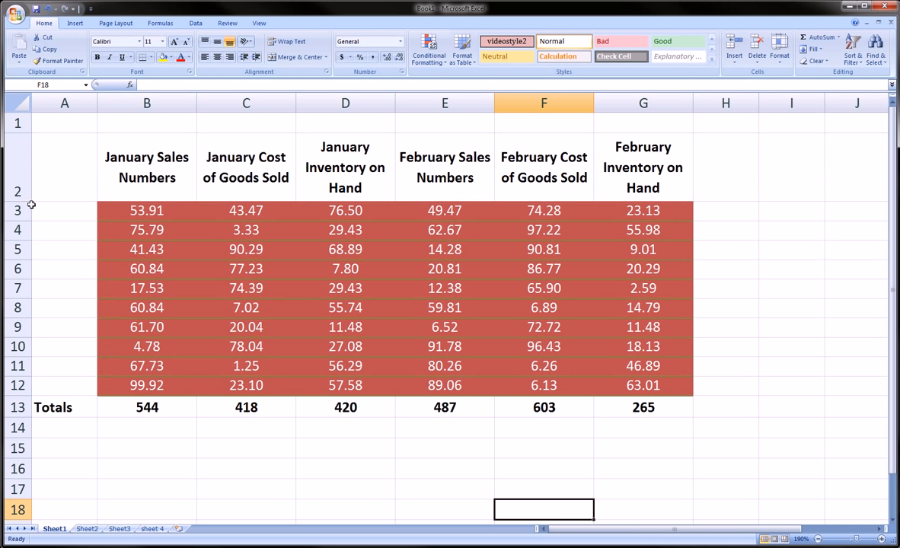
{"action": "scroll", "coordinate": [34, 205], "scroll_direction": "down", "scroll_amount": 1}
{"action": "scroll", "coordinate": [34, 205], "scroll_direction": "up", "scroll_amount": 1}
{"action": "left_click_drag", "start_coordinate": [244, 172], "coordinate": [610, 370]}
{"action": "left_click_drag", "start_coordinate": [176, 195], "coordinate": [619, 393]}
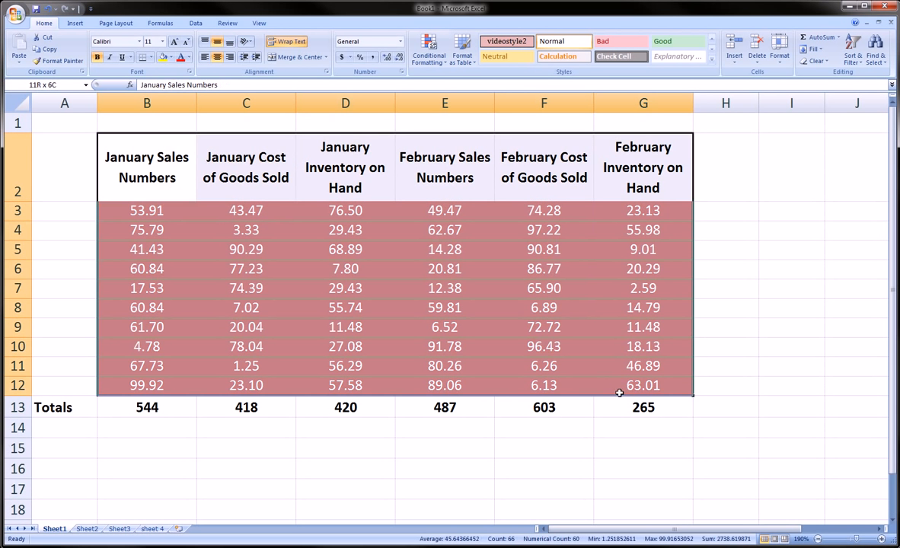
{"action": "left_click", "coordinate": [342, 328]}
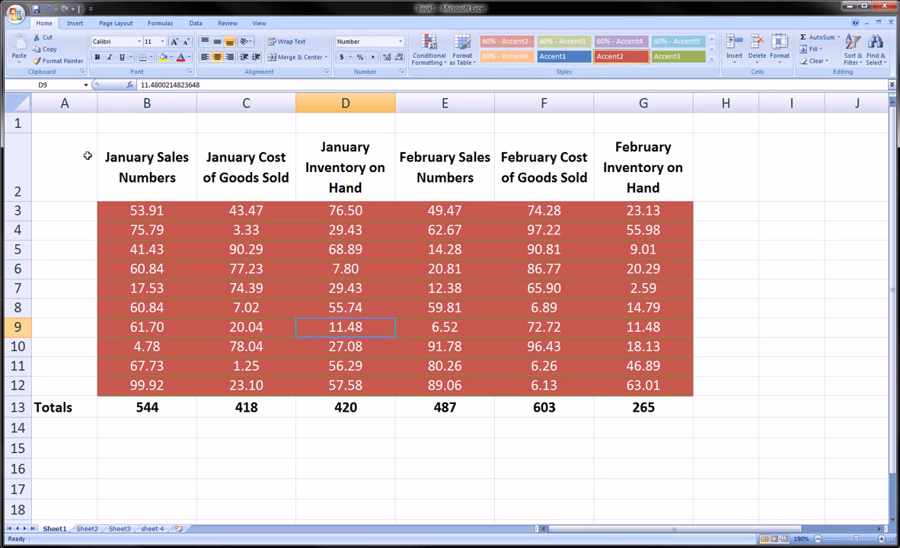
Narrow column B slightly and select the header range B2:G2.
{"action": "mouse_move", "coordinate": [197, 103]}
{"action": "left_mouse_down"}
{"action": "mouse_move", "coordinate": [337, 106]}
{"action": "mouse_move", "coordinate": [193, 110]}
{"action": "left_mouse_up"}
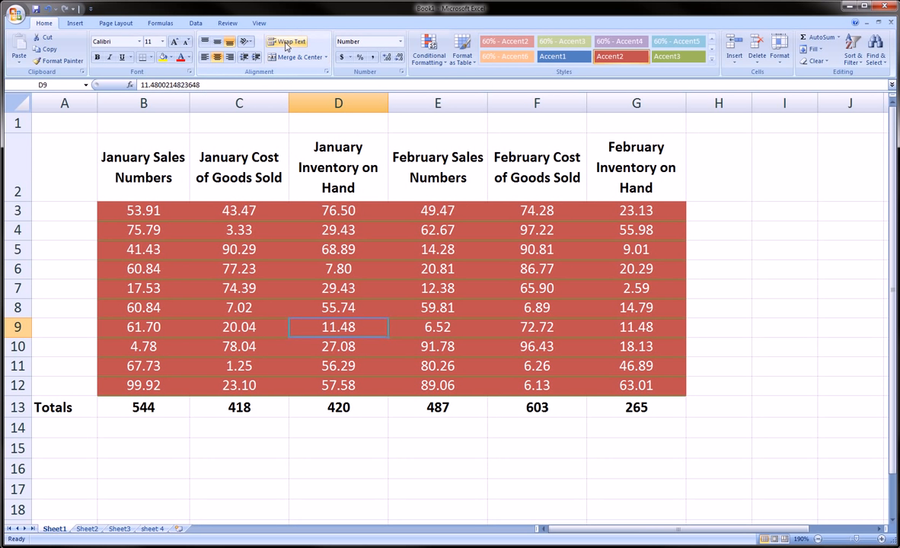
{"action": "left_click_drag", "start_coordinate": [143, 164], "coordinate": [602, 166]}
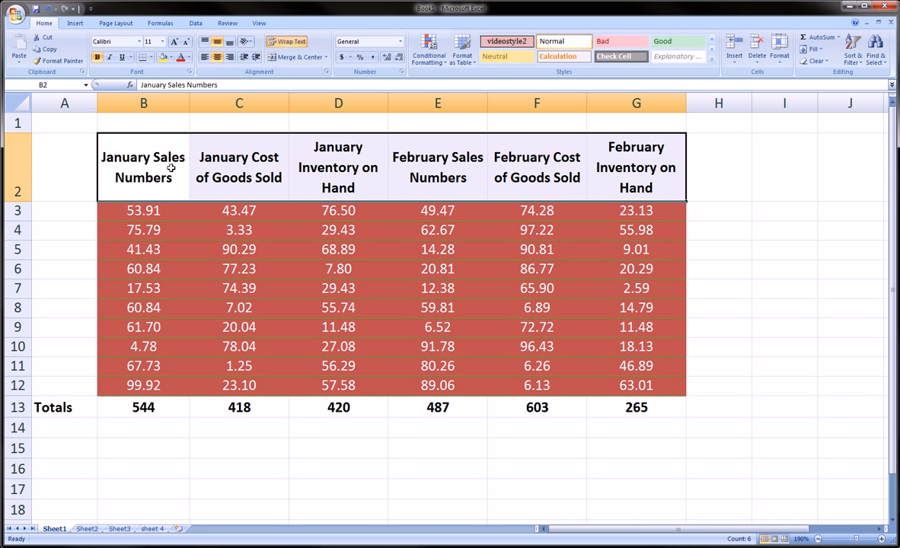
{"action": "left_click_drag", "start_coordinate": [173, 170], "coordinate": [602, 194]}
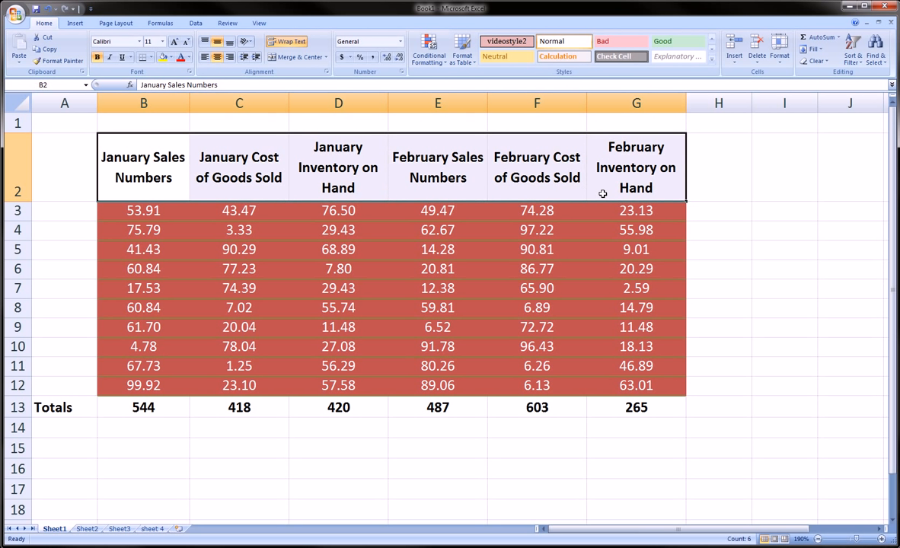